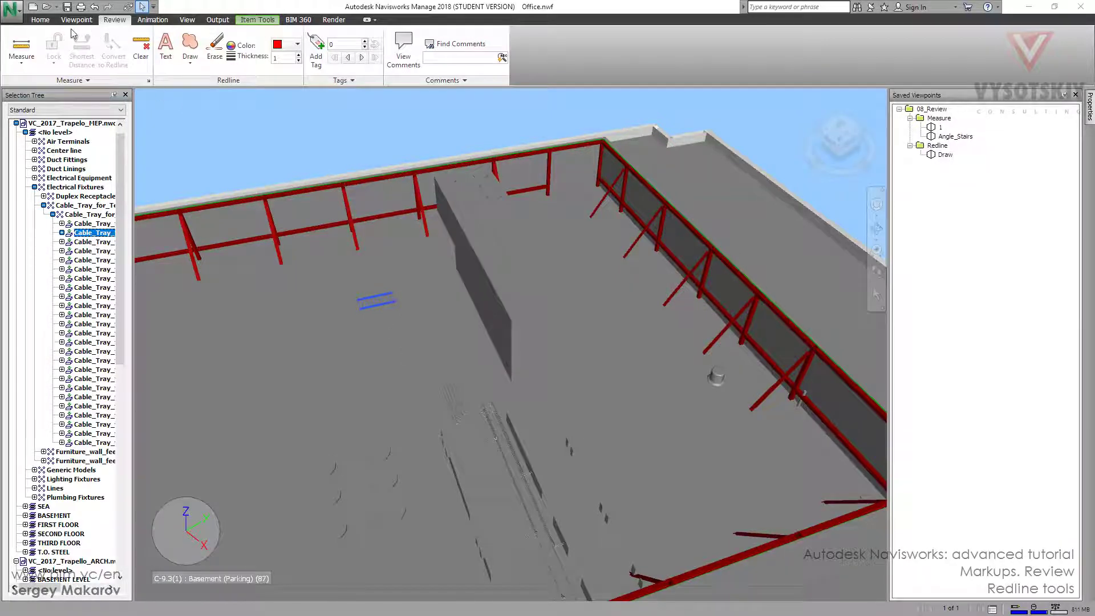
Enable sectioning from the Viewpoint tab to cut away the ceiling
left_click(41, 20)
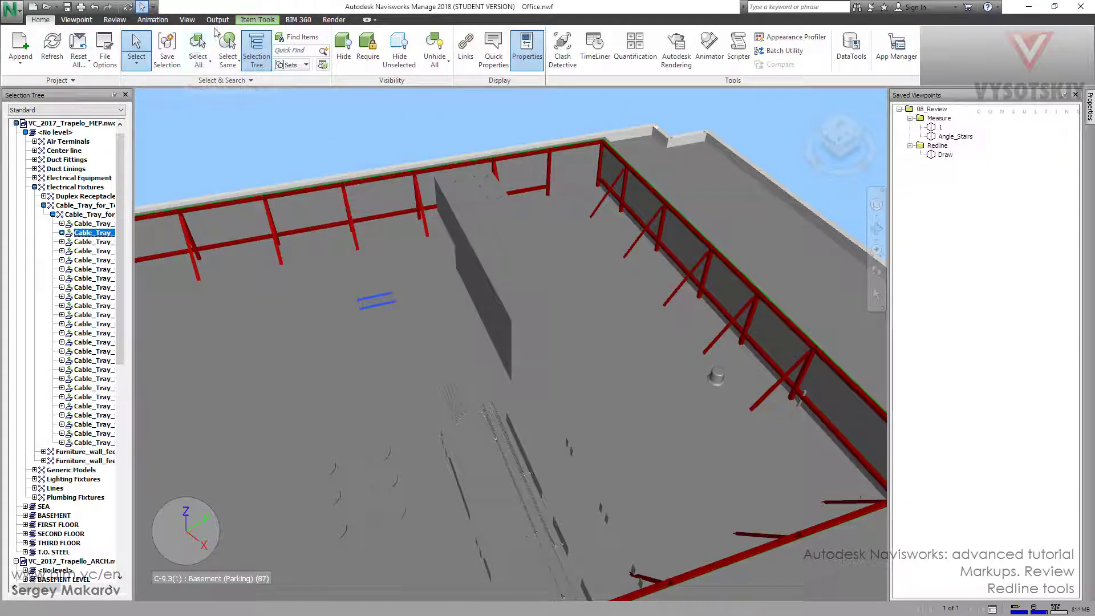
left_click(76, 20)
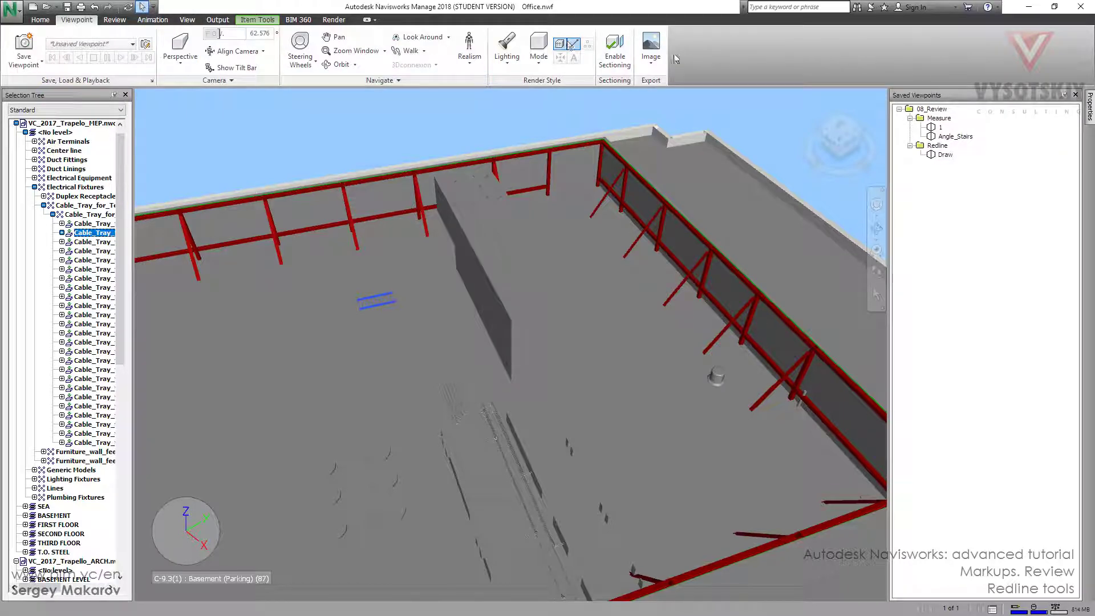
left_click(617, 50)
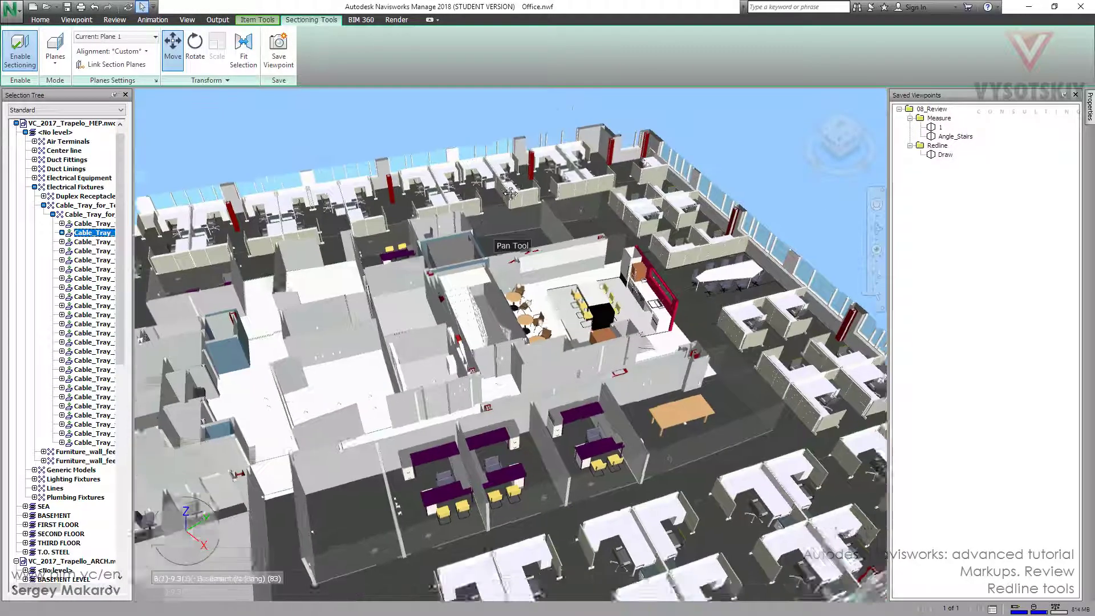
Orbit out to the whole floor and drag the section plane down into it
middle_click_drag(509, 195, 359, 326, "shift")
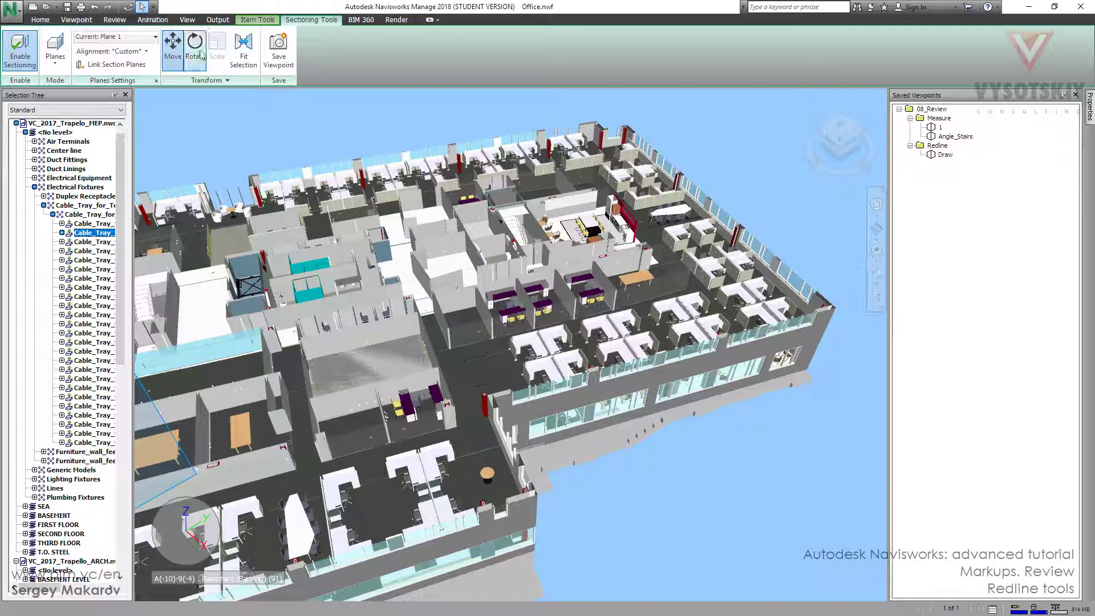
left_click(173, 47)
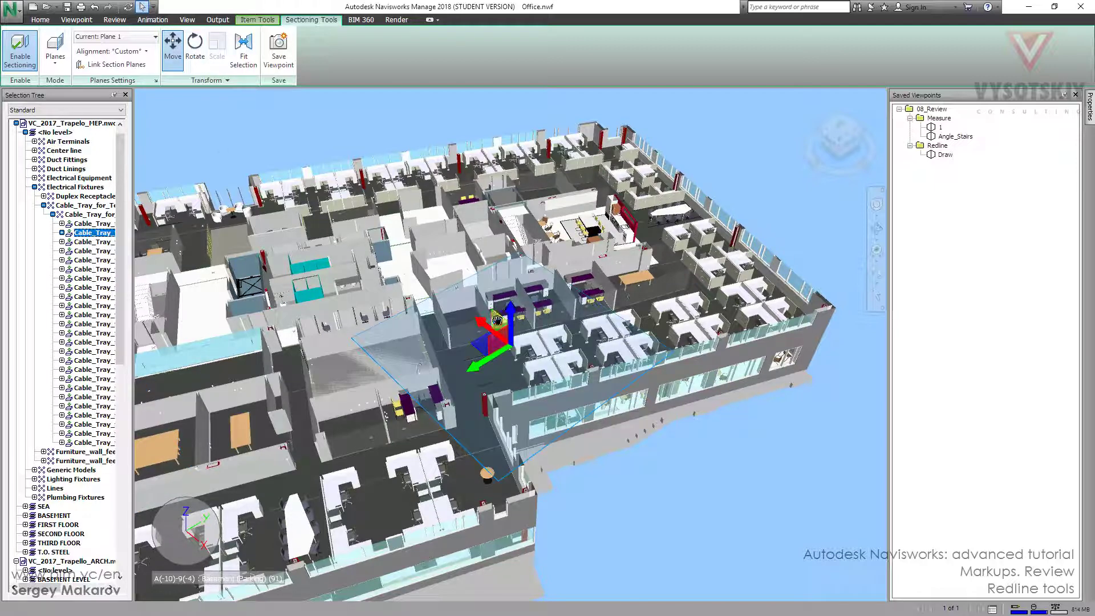
left_click_drag(497, 320, 496, 333)
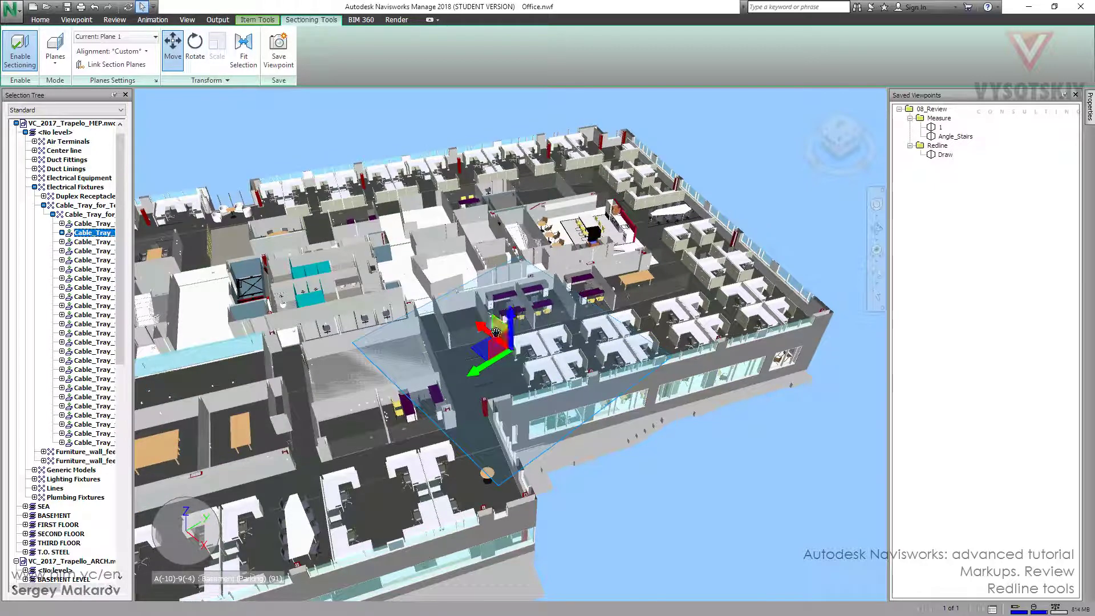
Turn off the section Move gizmo and pan across to the purple-desk workstation
left_click(172, 53)
middle_click_drag(385, 414, 529, 408)
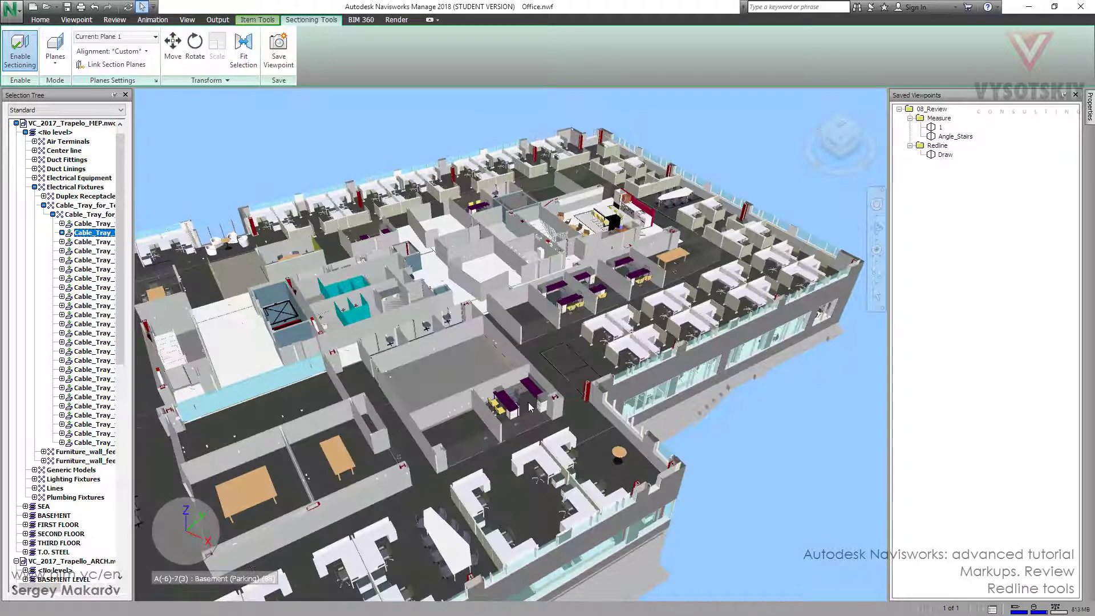
scroll(530, 407, "up", 2)
scroll(517, 420, "up", 2)
scroll(506, 423, "up", 2)
scroll(502, 425, "up", 1)
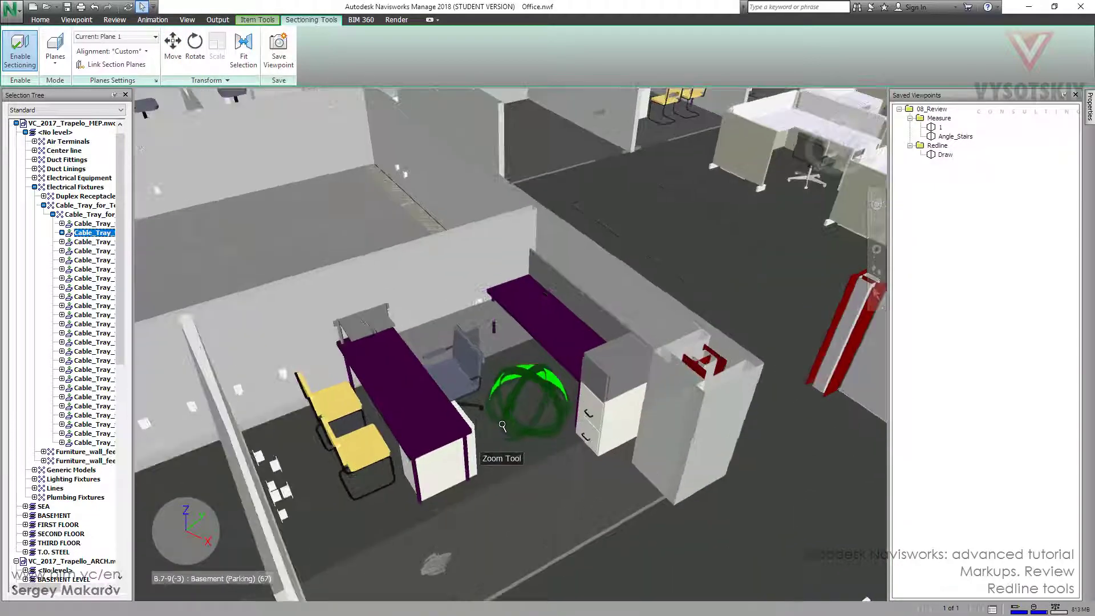
scroll(503, 426, "up", 1)
scroll(501, 428, "up", 1)
scroll(498, 431, "up", 1)
scroll(497, 433, "up", 1)
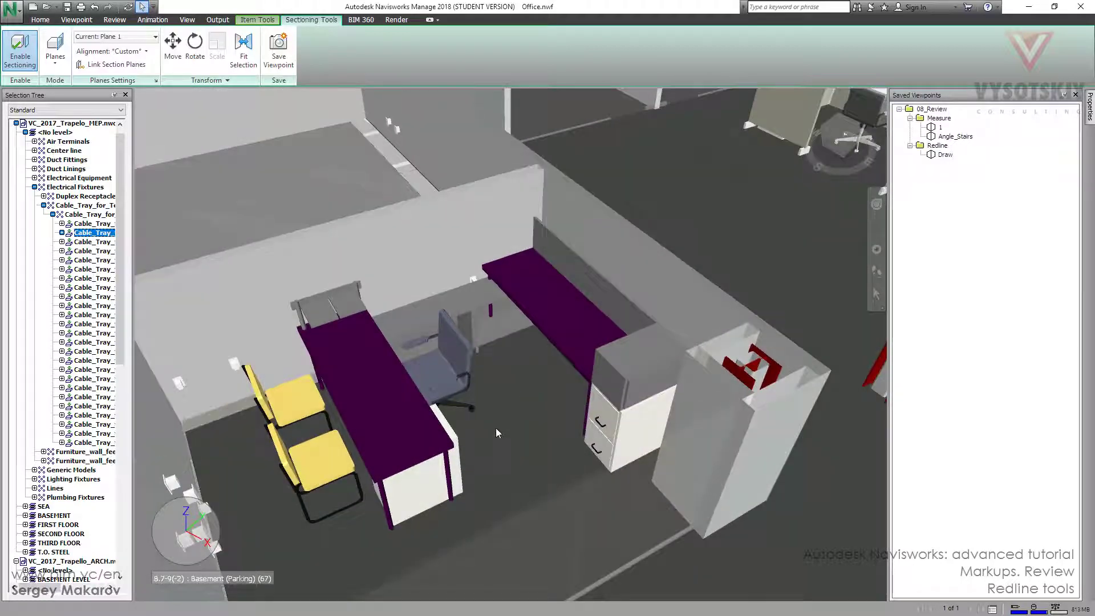
scroll(496, 433, "up", 1)
scroll(501, 438, "up", 1)
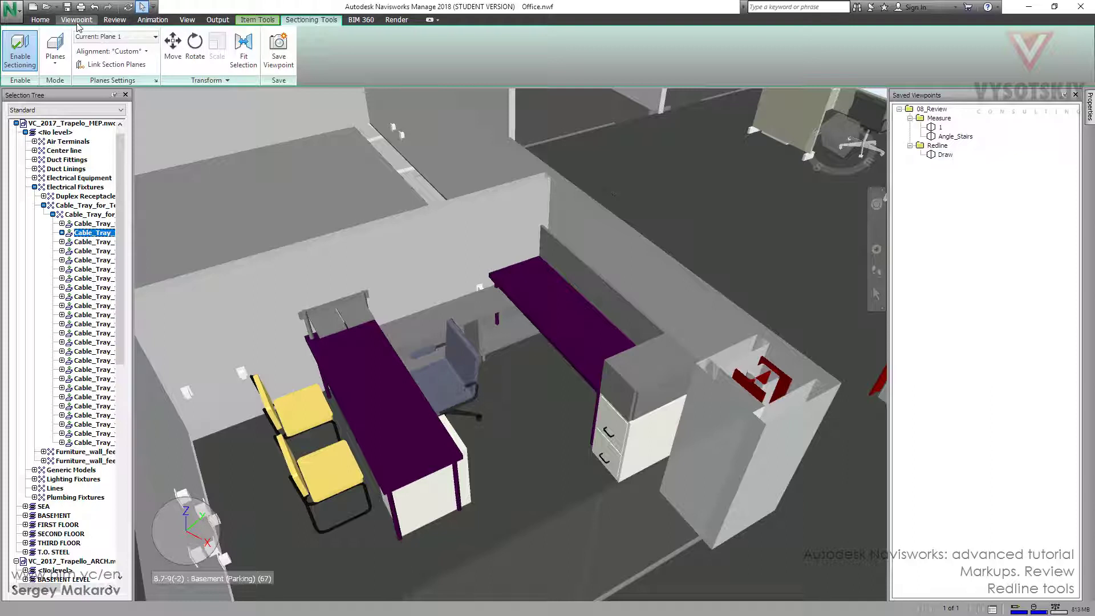
Pick Freehand from the Draw list in the Review tab's Redline panel
left_click(115, 20)
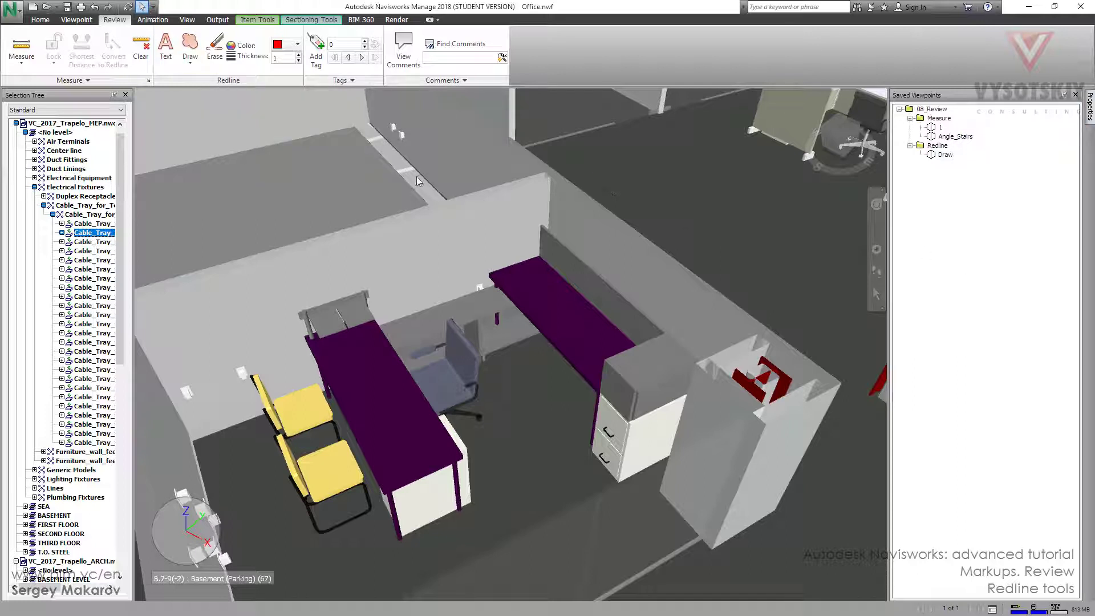
left_click(188, 69)
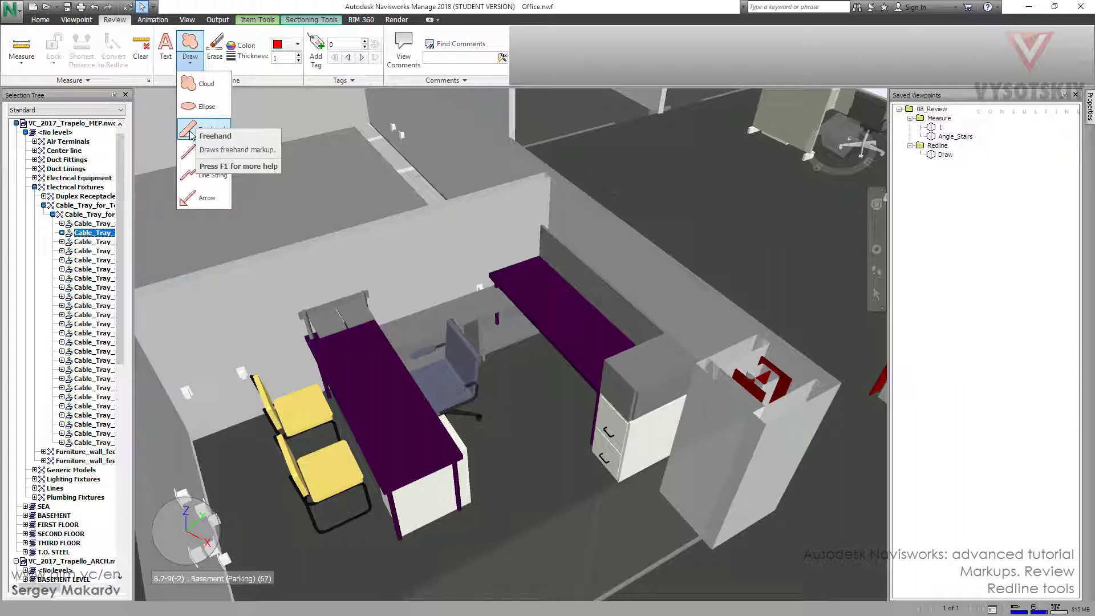
left_click(191, 135)
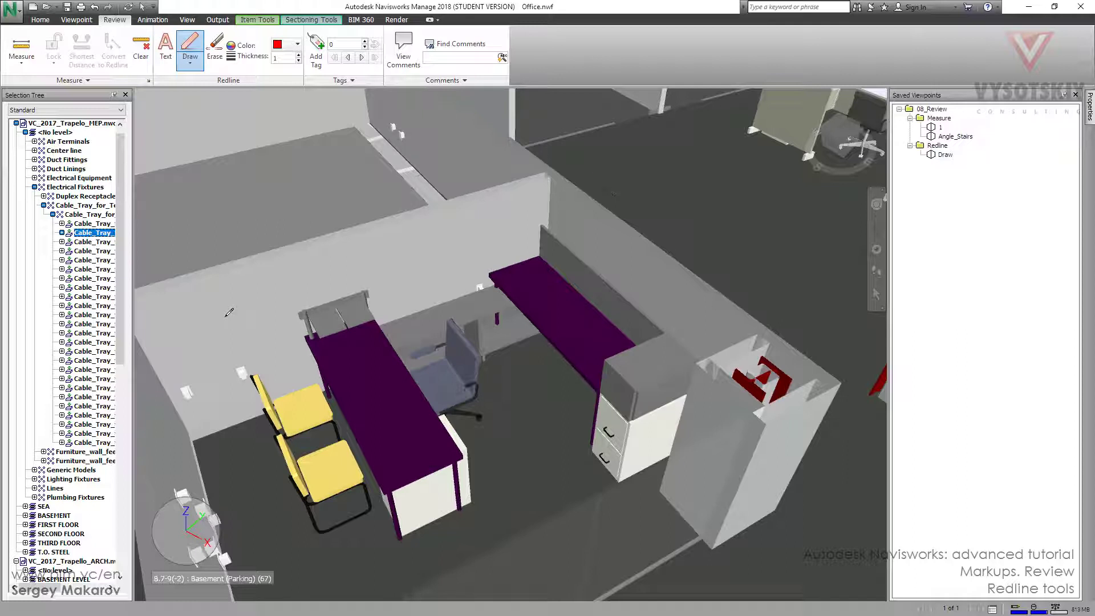
Sketch a closed red freehand loop on the wall beside the yellow chairs
left_click_drag(227, 312, 226, 387)
left_click_drag(229, 384, 229, 314)
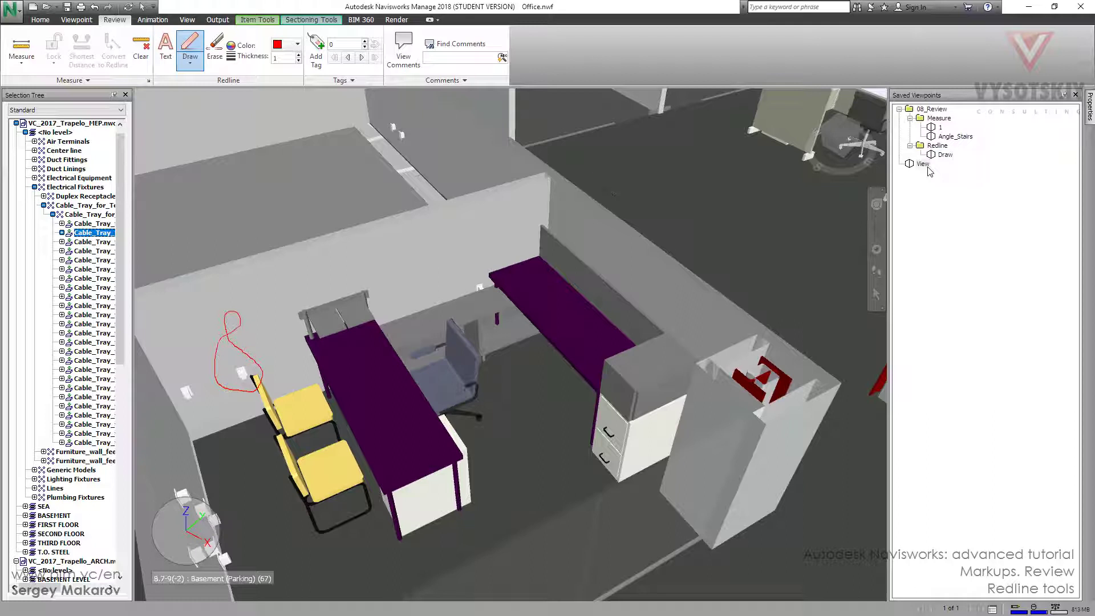
left_click(194, 69)
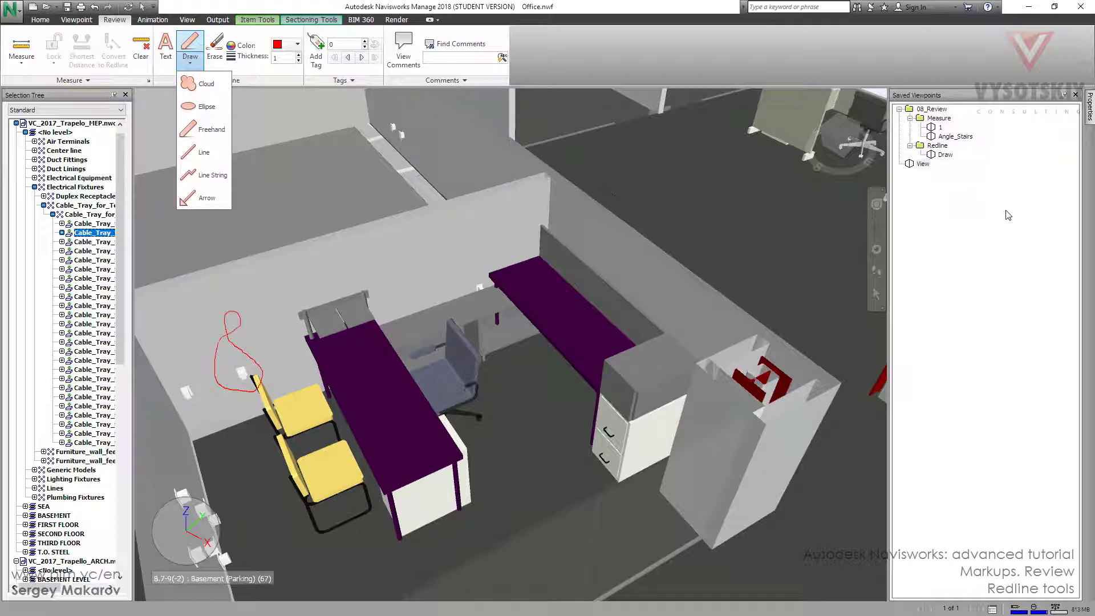
left_click(938, 128)
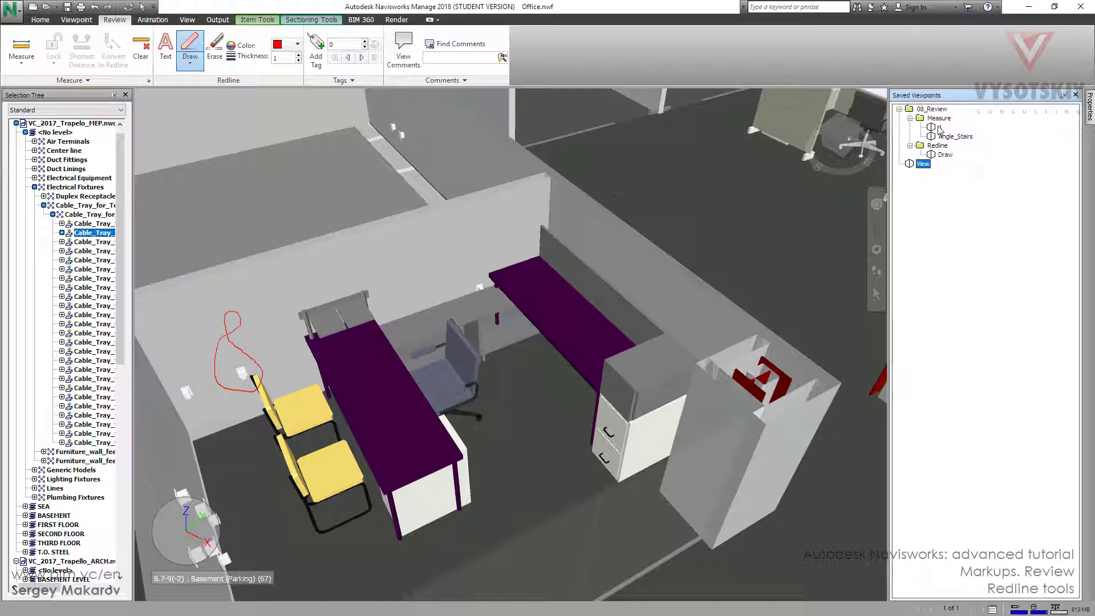
left_click(939, 128)
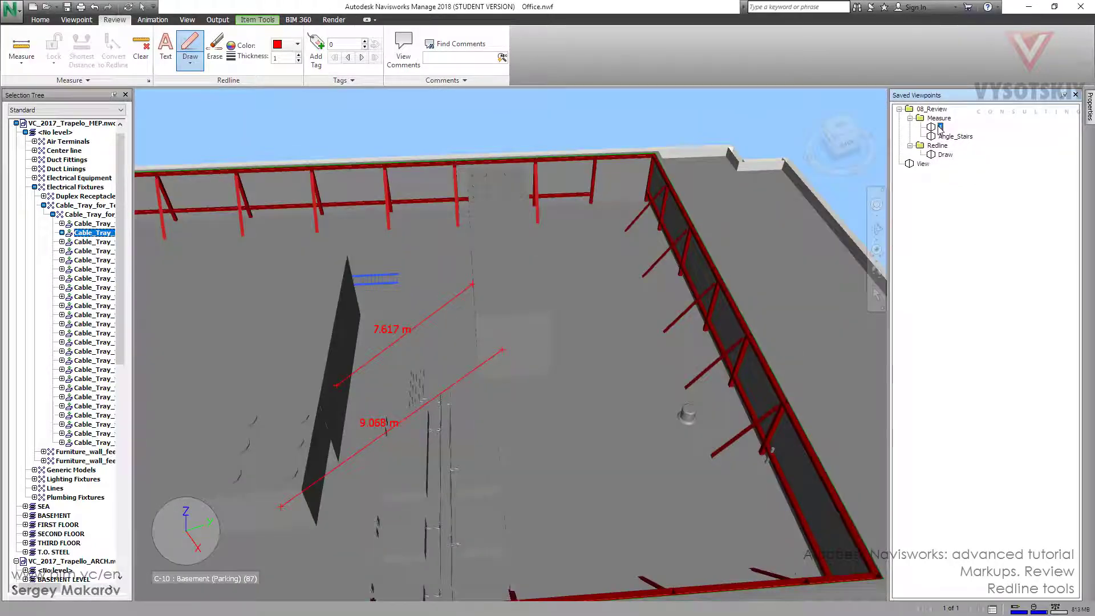
left_click(920, 163)
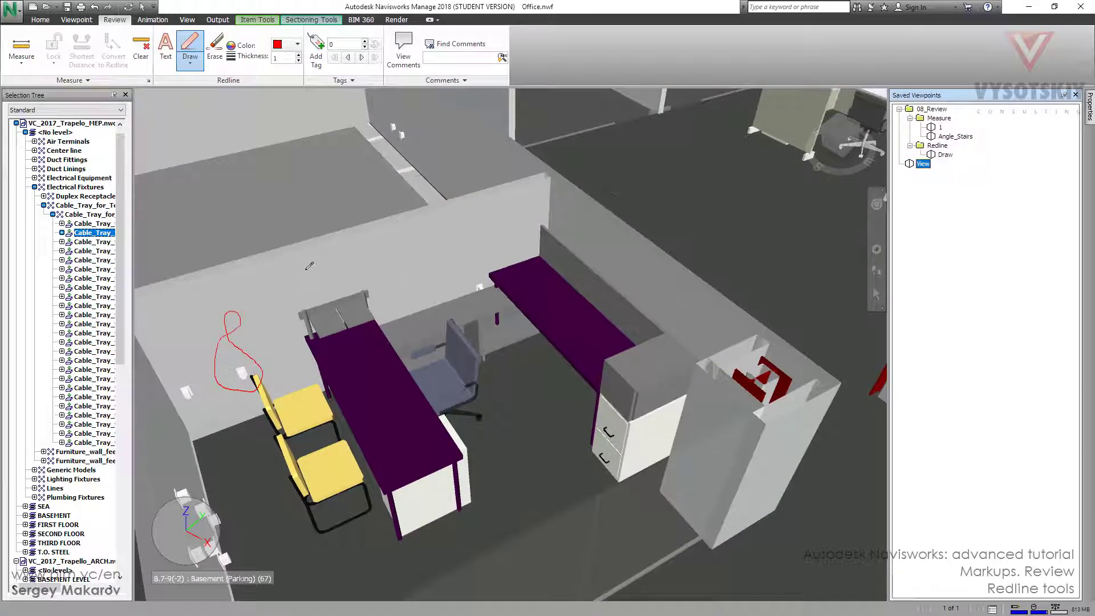
scroll(314, 274, "down", 2)
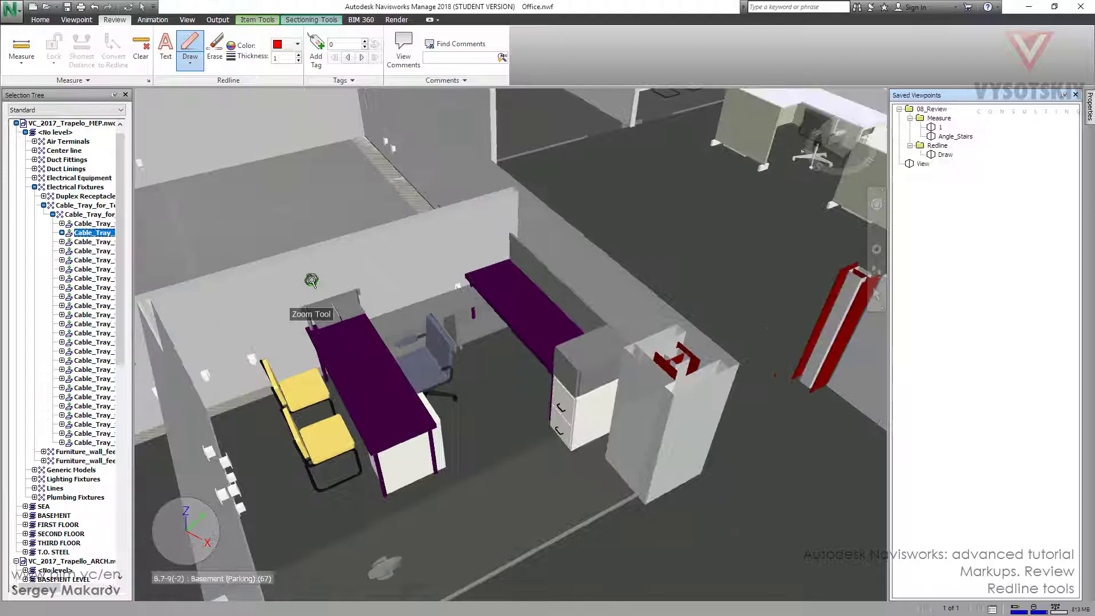
scroll(339, 270, "down", 2)
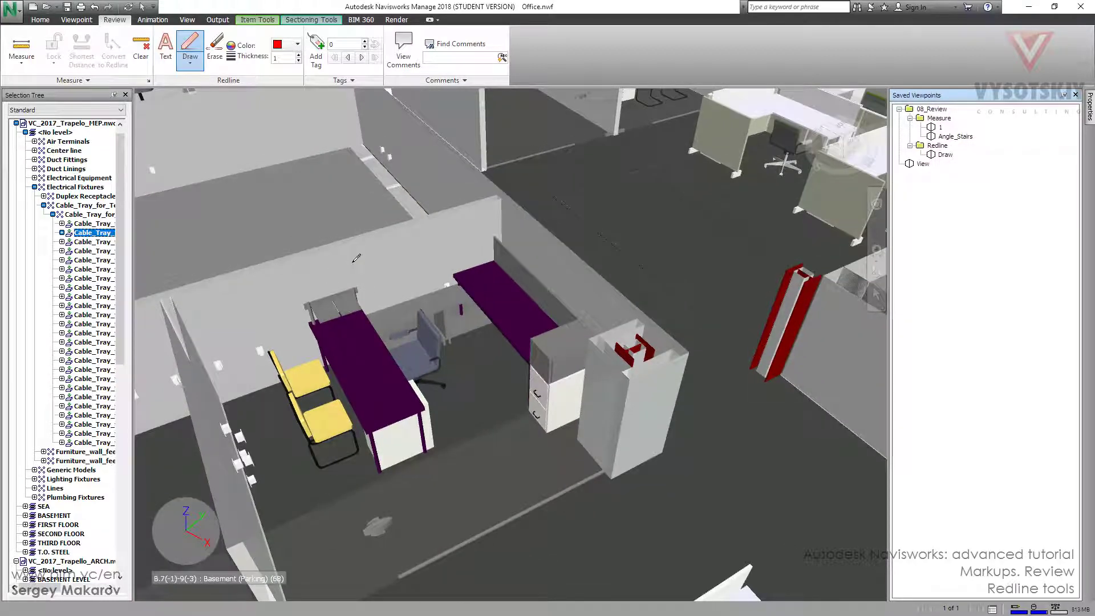
left_click_drag(352, 262, 268, 274)
mouse_move(256, 311)
left_mouse_down()
mouse_move(272, 342)
mouse_move(381, 295)
mouse_move(418, 243)
left_mouse_up()
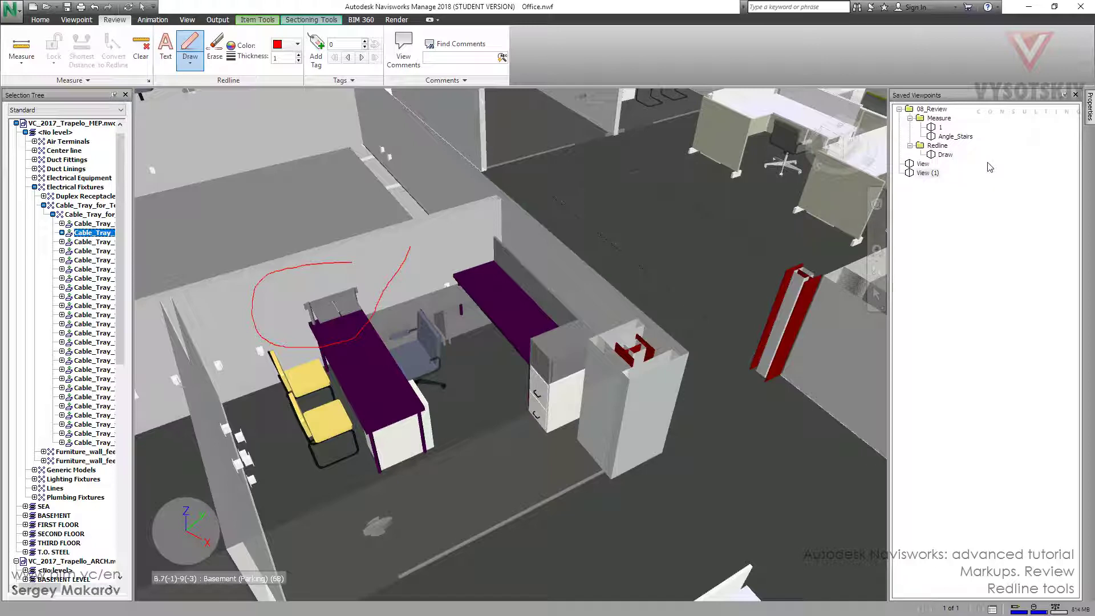
left_click(924, 175)
key("Delete")
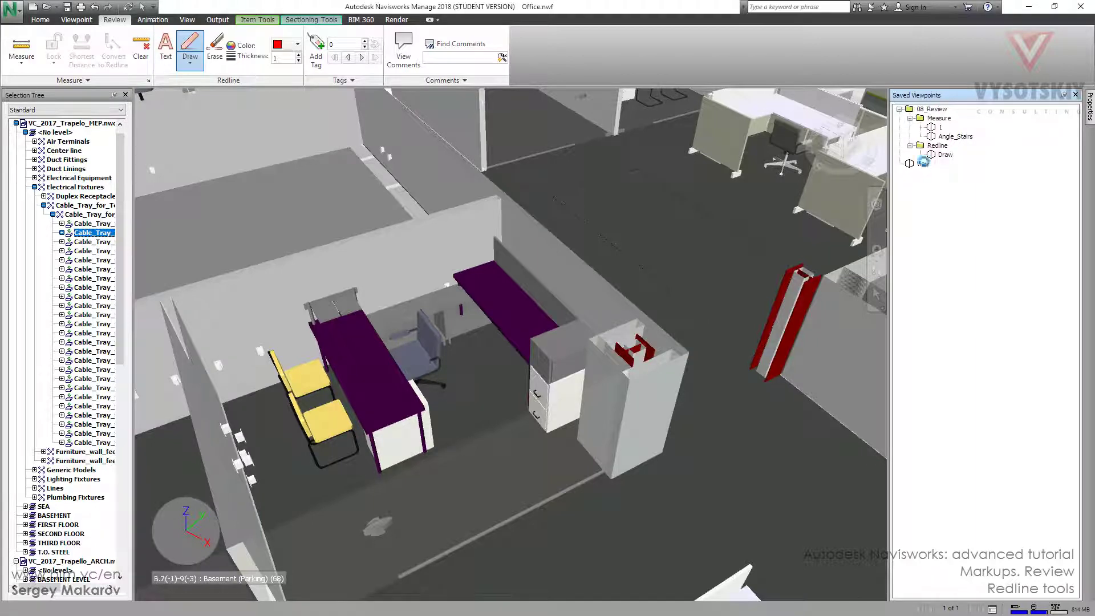
left_click(922, 164)
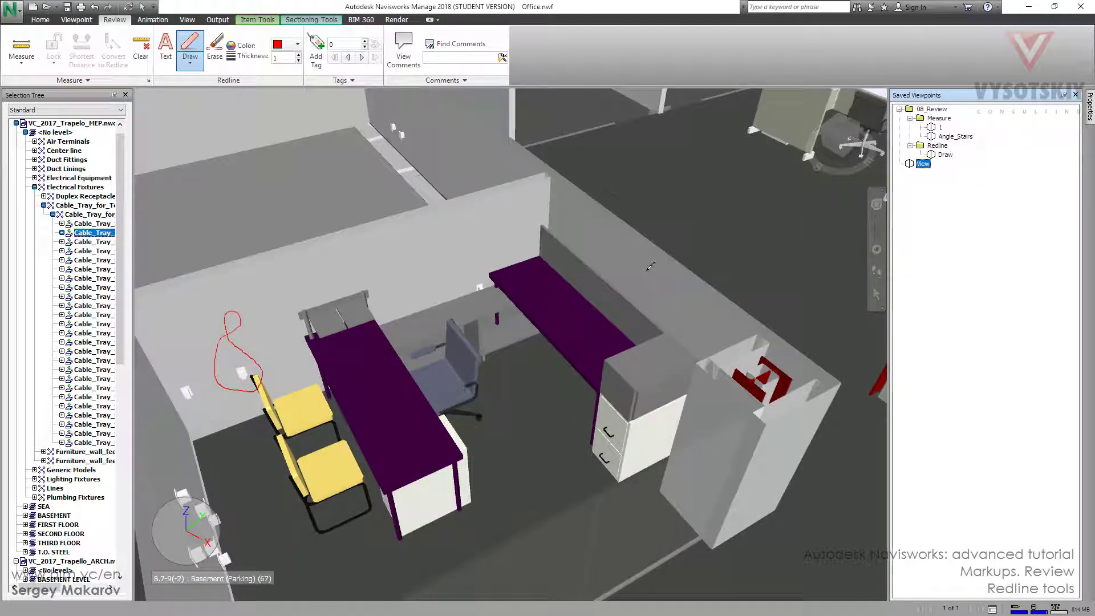